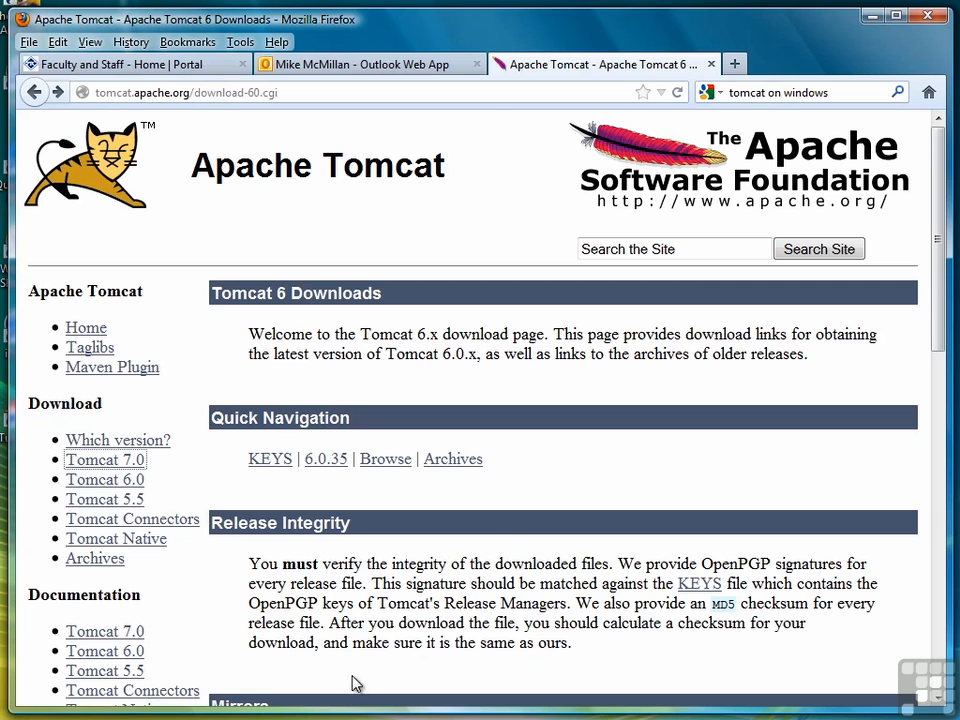
# - Download the Tomcat 7.0.29 core 32-bit Windows zip from the Tomcat 7 downloads page and open it in WinZip
pyautogui.click(95, 463)
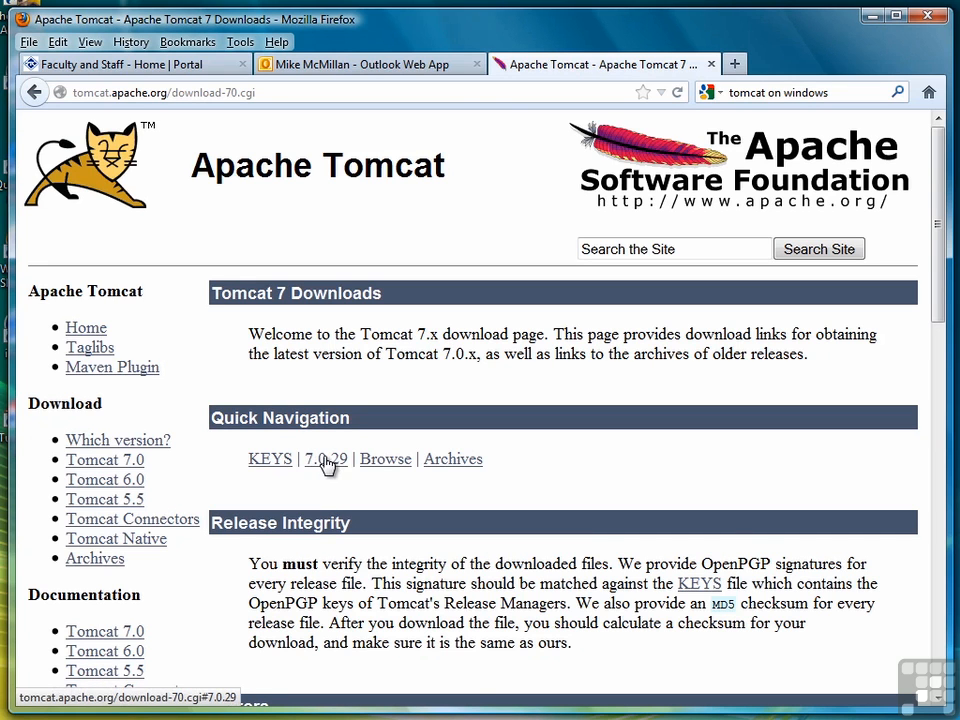
pyautogui.click(327, 462)
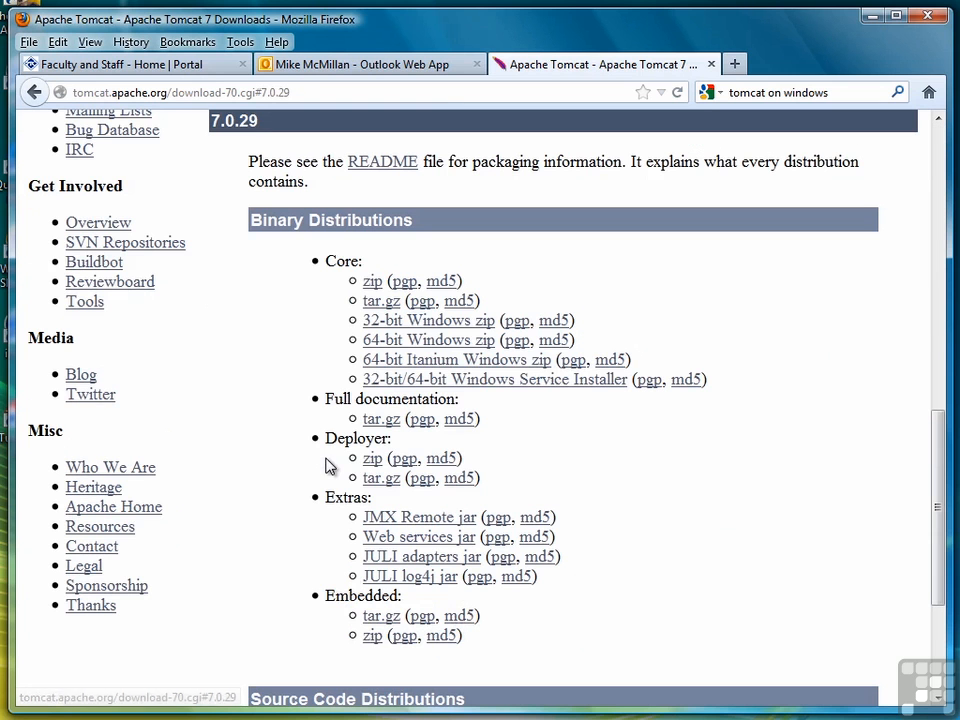
pyautogui.click(432, 322)
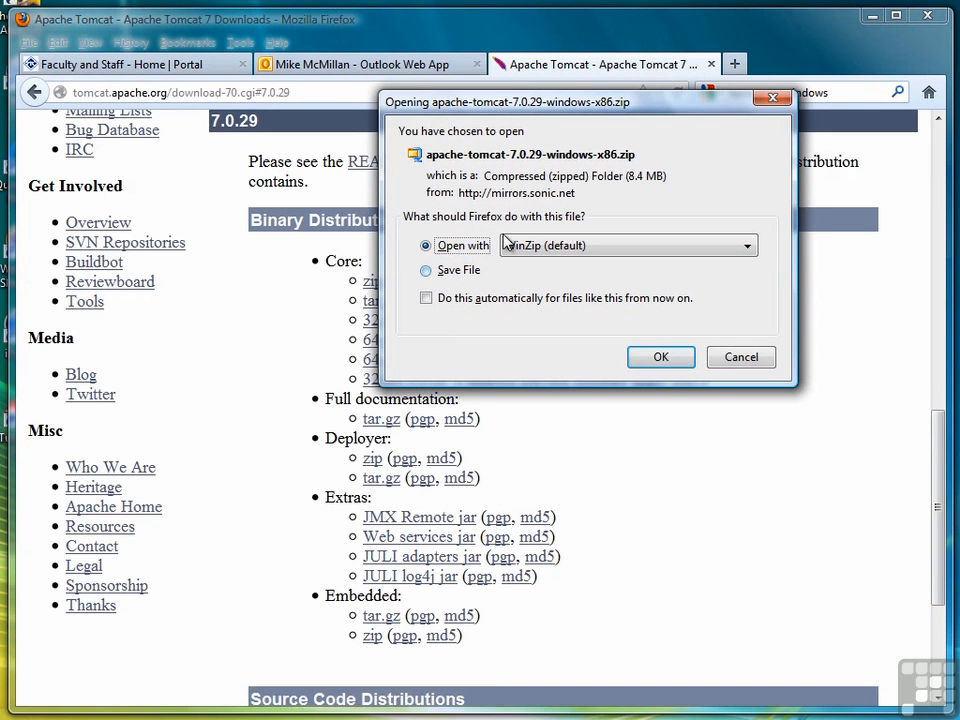
pyautogui.click(661, 358)
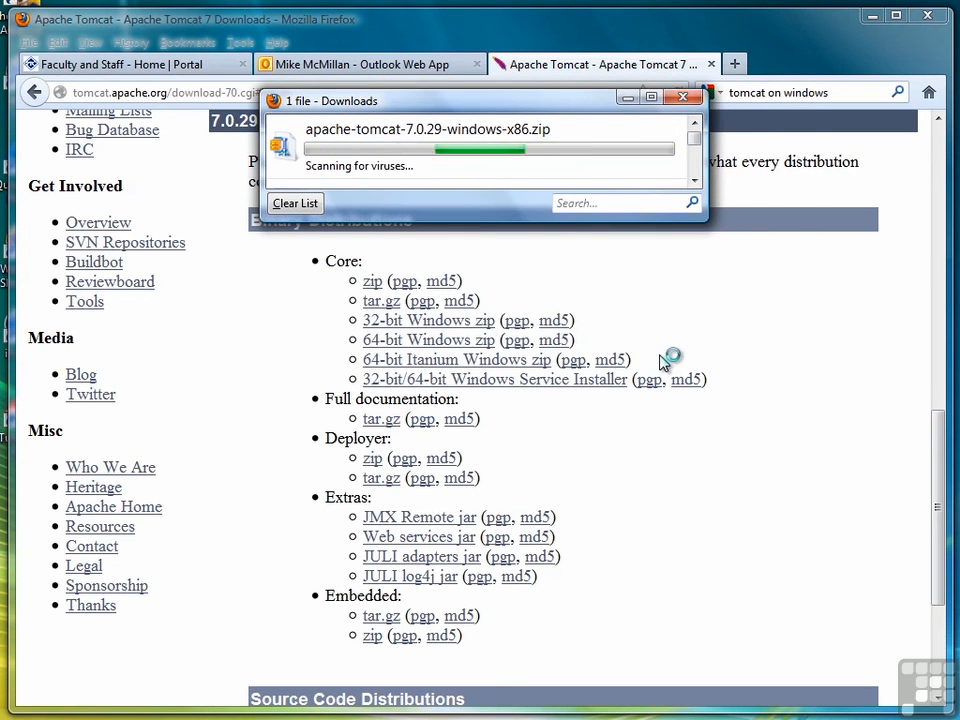
pyautogui.doubleClick(420, 128)
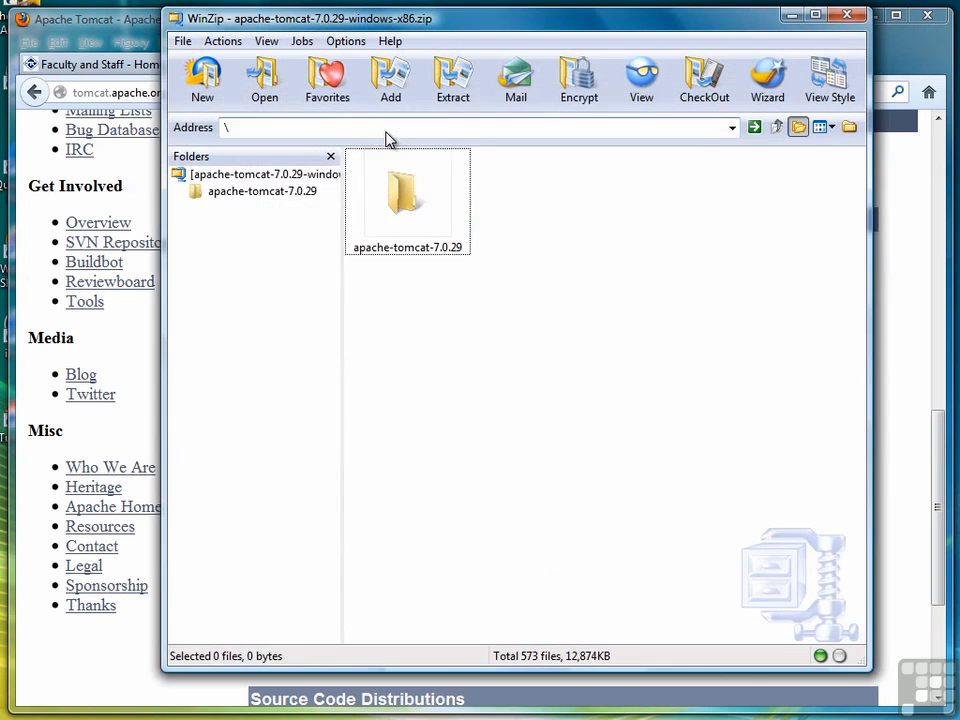
# - Extract all files in the Tomcat archive to C:\tomcat
pyautogui.click(453, 82)
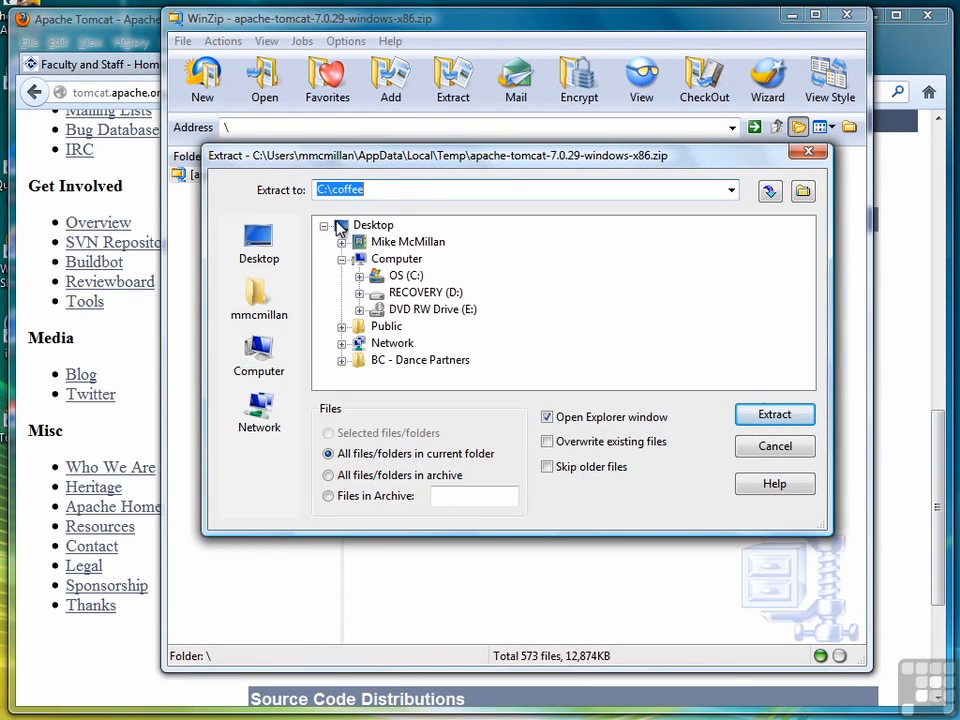
pyautogui.click(400, 189)
pyautogui.press('BackSpace')
pyautogui.press('BackSpace')
pyautogui.press('BackSpace')
pyautogui.press('BackSpace')
pyautogui.press('BackSpace')
pyautogui.press('BackSpace')
pyautogui.write('tomcat')
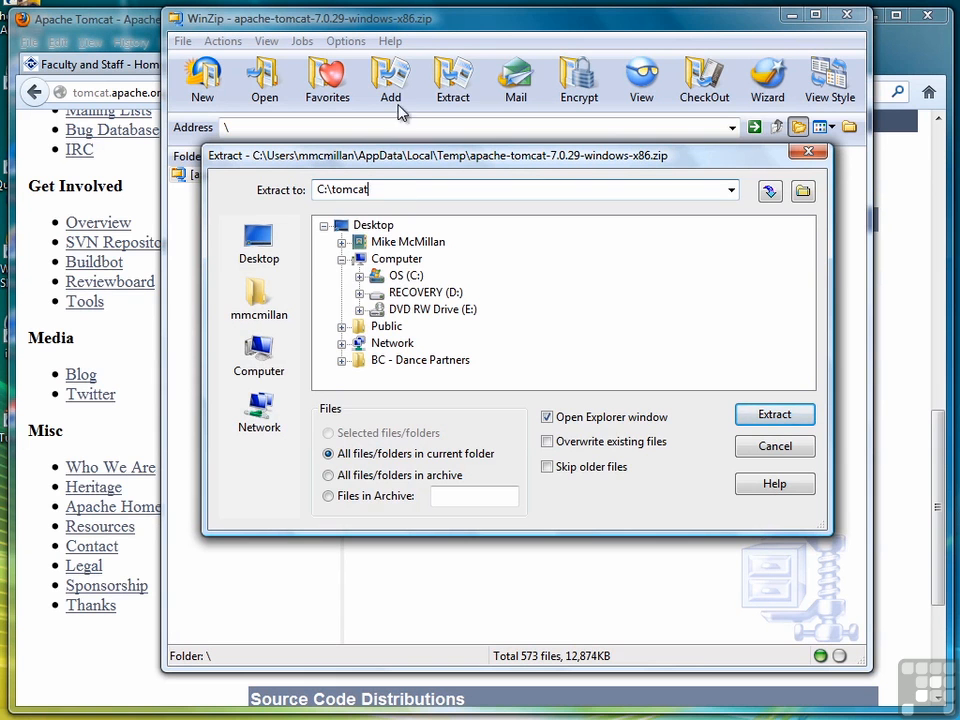
pyautogui.click(775, 415)
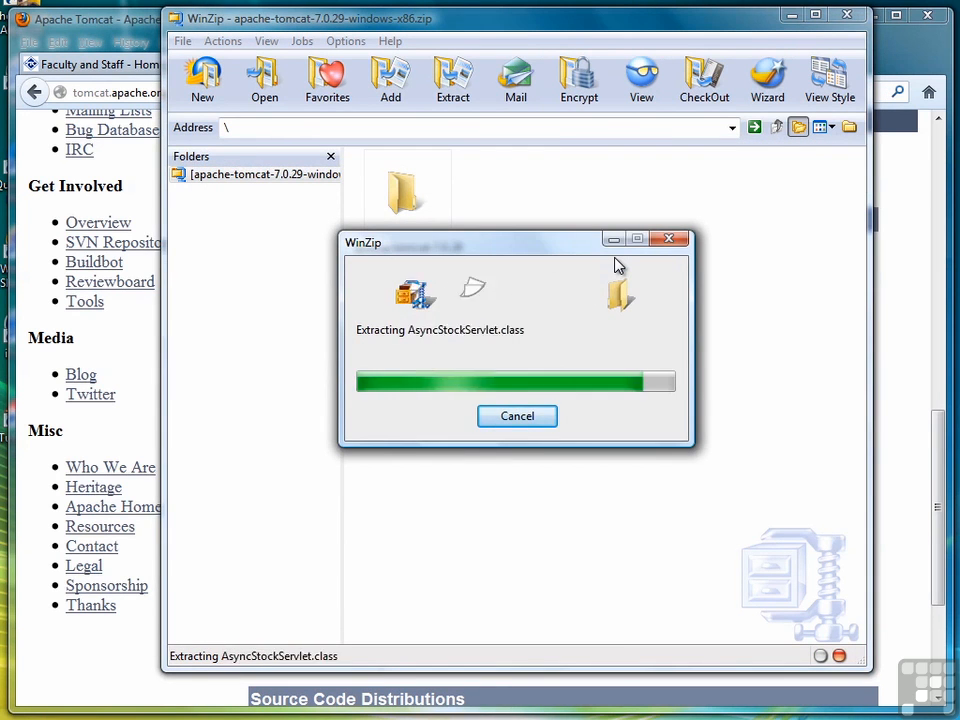
# - Inspect the lib folder inside the extracted apache-tomcat-7.0.29 folder, and close the folder, archive and download windows
pyautogui.moveTo(137, 17); pyautogui.dragTo(440, 71)
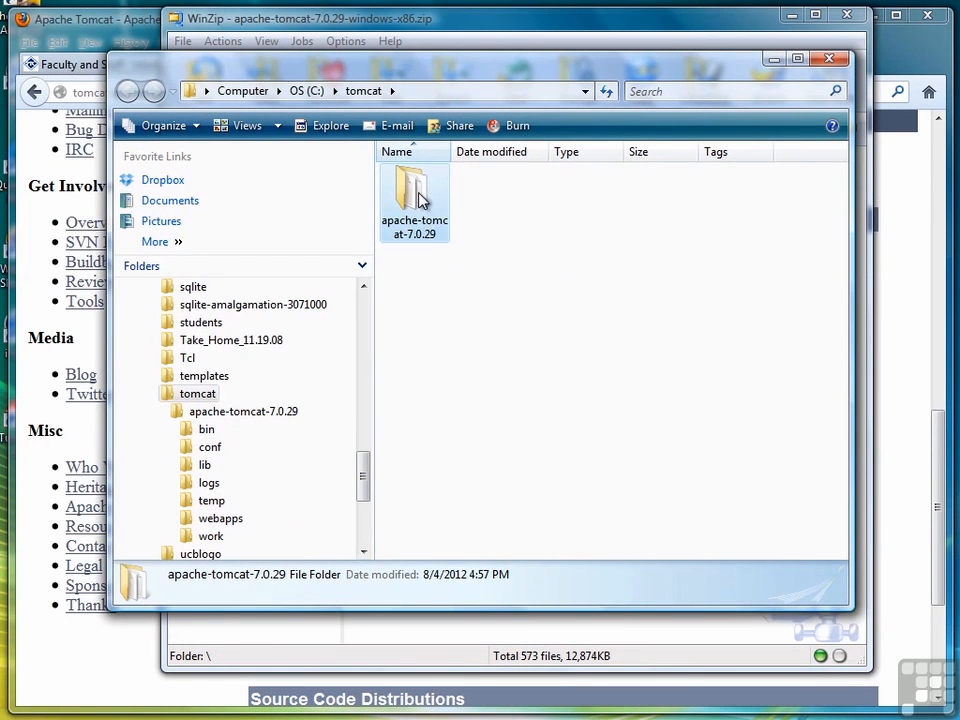
pyautogui.doubleClick(420, 200)
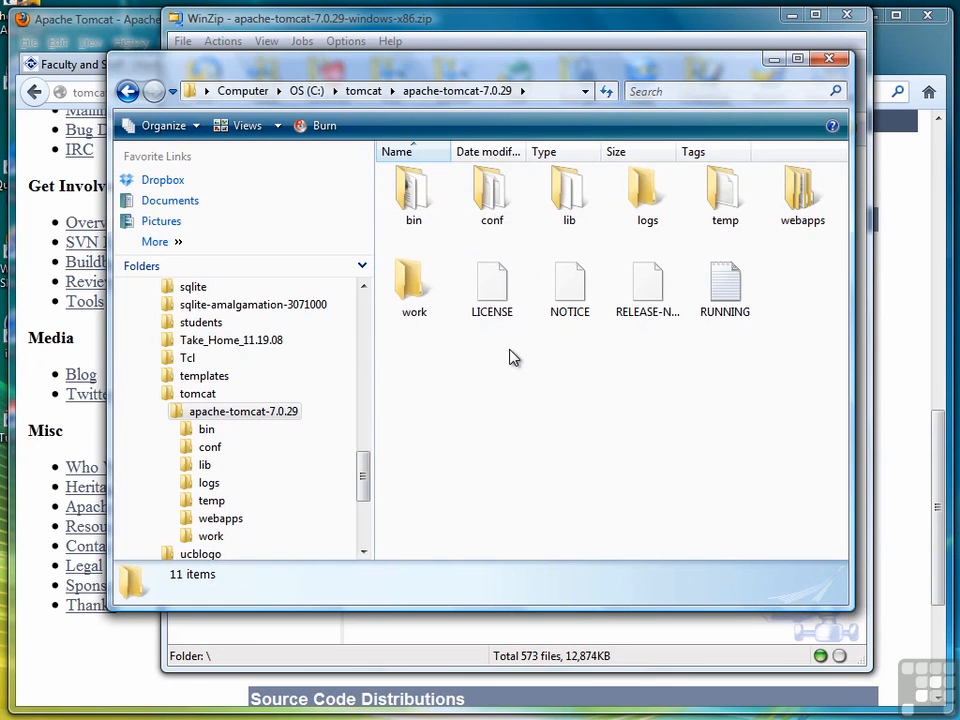
pyautogui.doubleClick(568, 208)
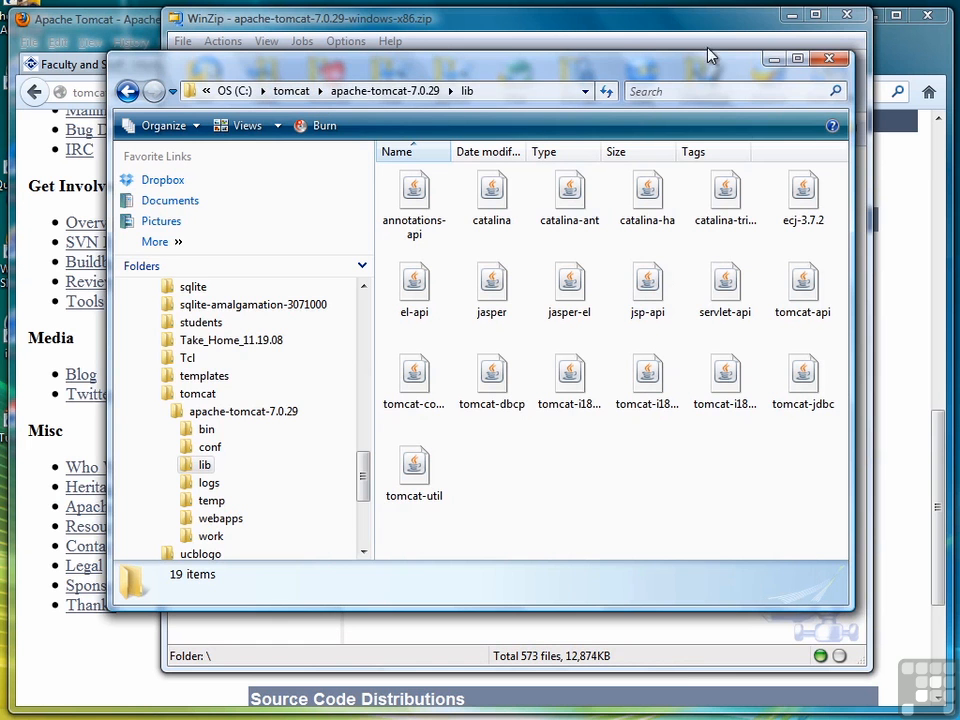
pyautogui.click(829, 58)
pyautogui.click(847, 16)
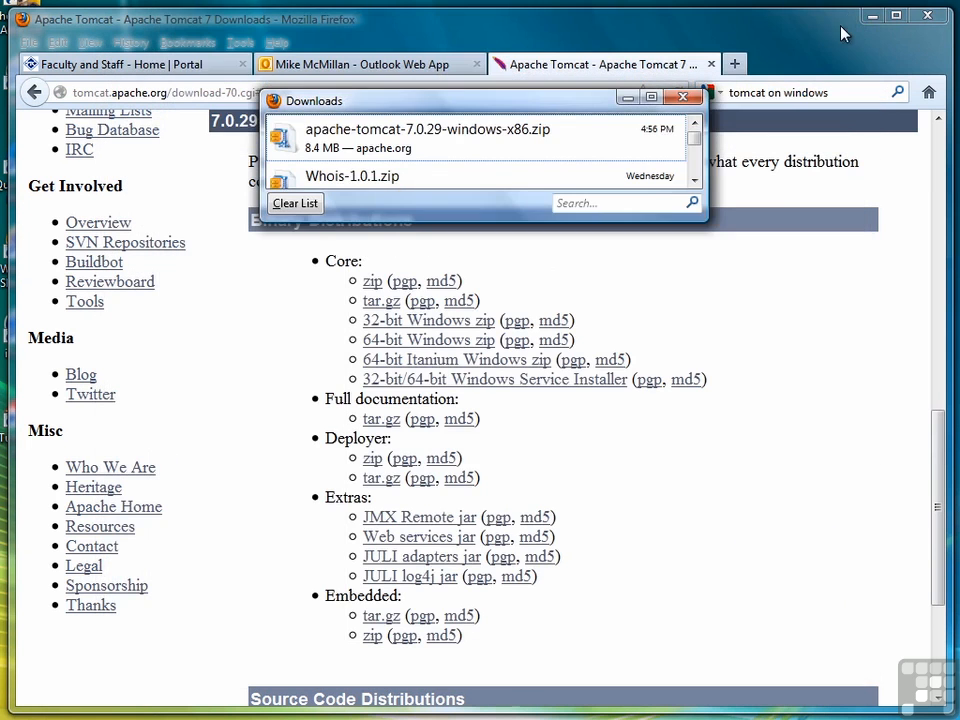
pyautogui.click(682, 97)
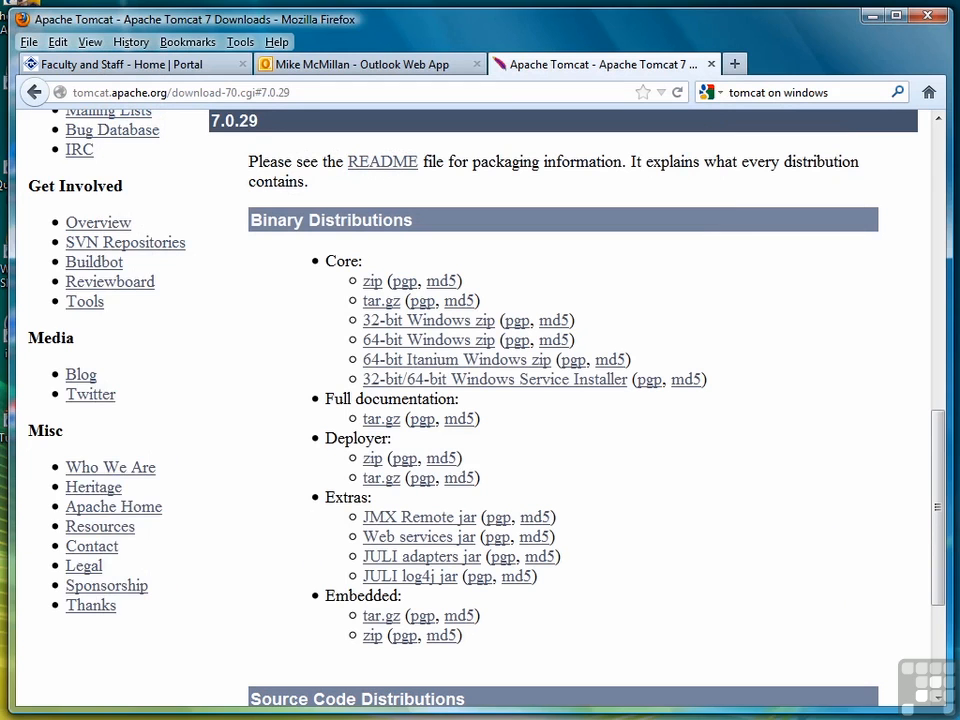
# - Open the Windows environment variables from the advanced system properties
pyautogui.press('super')
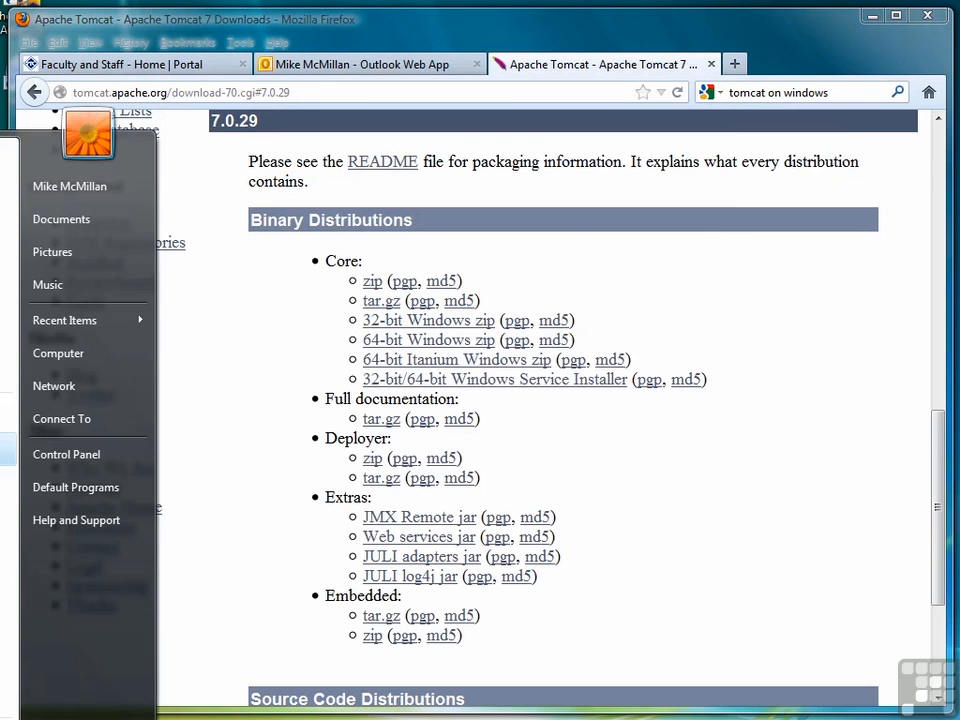
pyautogui.click(96, 459)
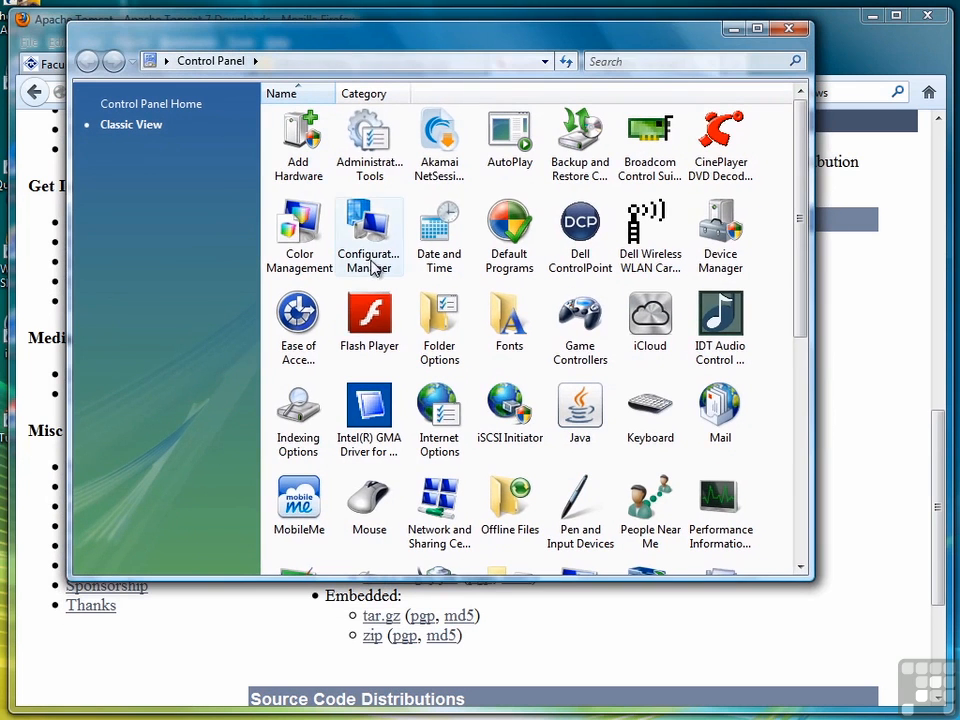
pyautogui.moveTo(806, 317); pyautogui.dragTo(800, 480)
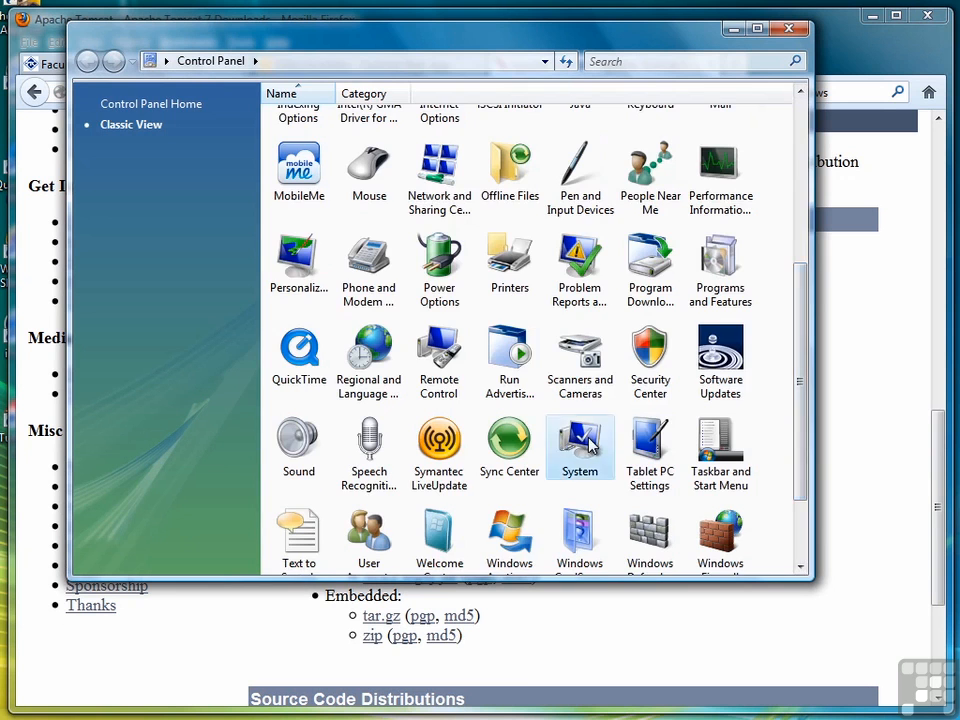
pyautogui.doubleClick(588, 440)
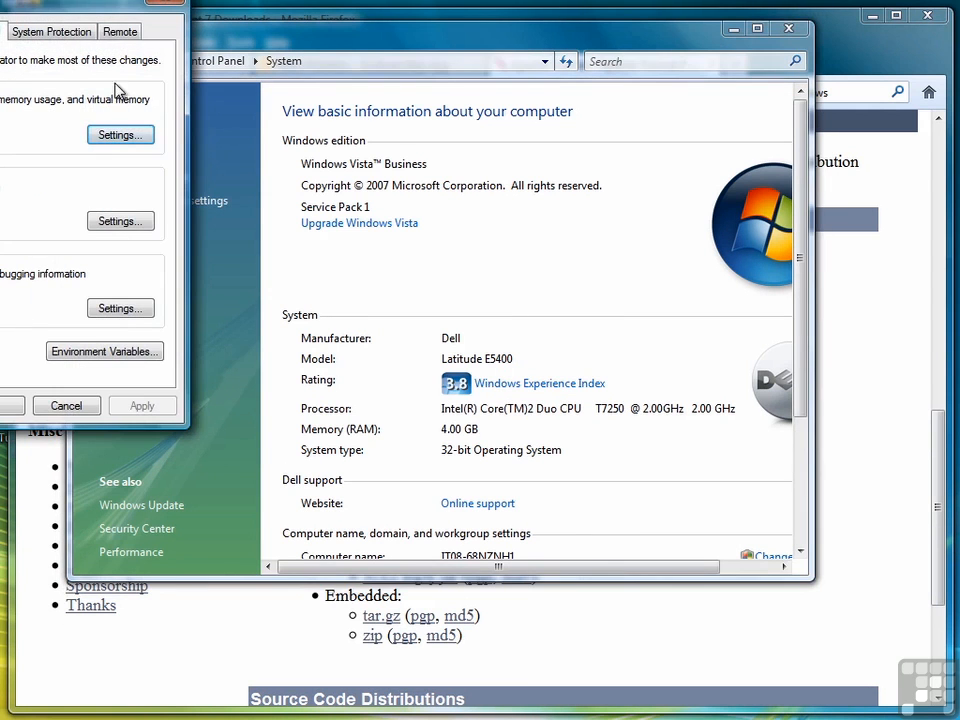
pyautogui.moveTo(104, 10); pyautogui.dragTo(516, 86)
pyautogui.click(520, 430)
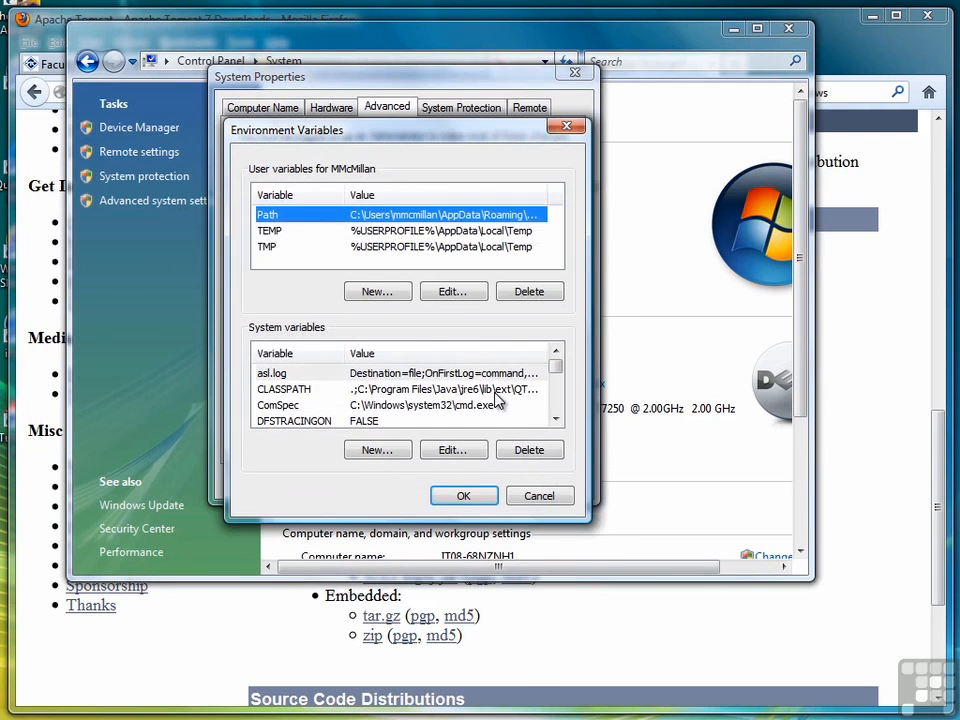
# - Append ;c:\tomcat\apache-tomcat-7.0.29\lib\servet-api.jar to the CLASSPATH system variable, save the change and close the system settings
pyautogui.click(280, 389)
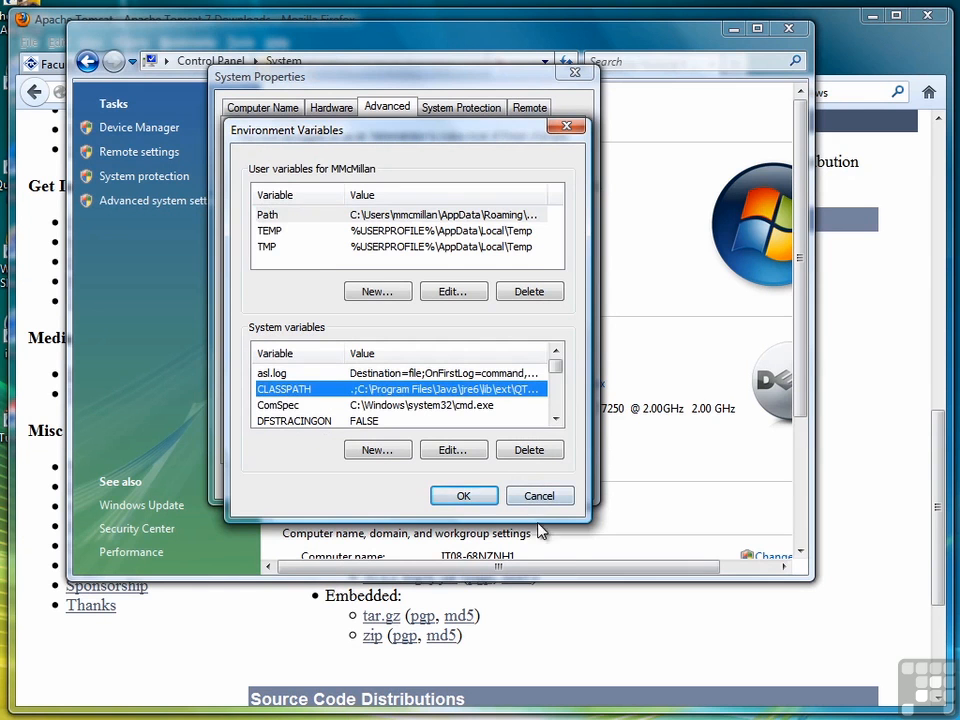
pyautogui.click(448, 452)
pyautogui.press('End')
pyautogui.write(';c:\\tom')
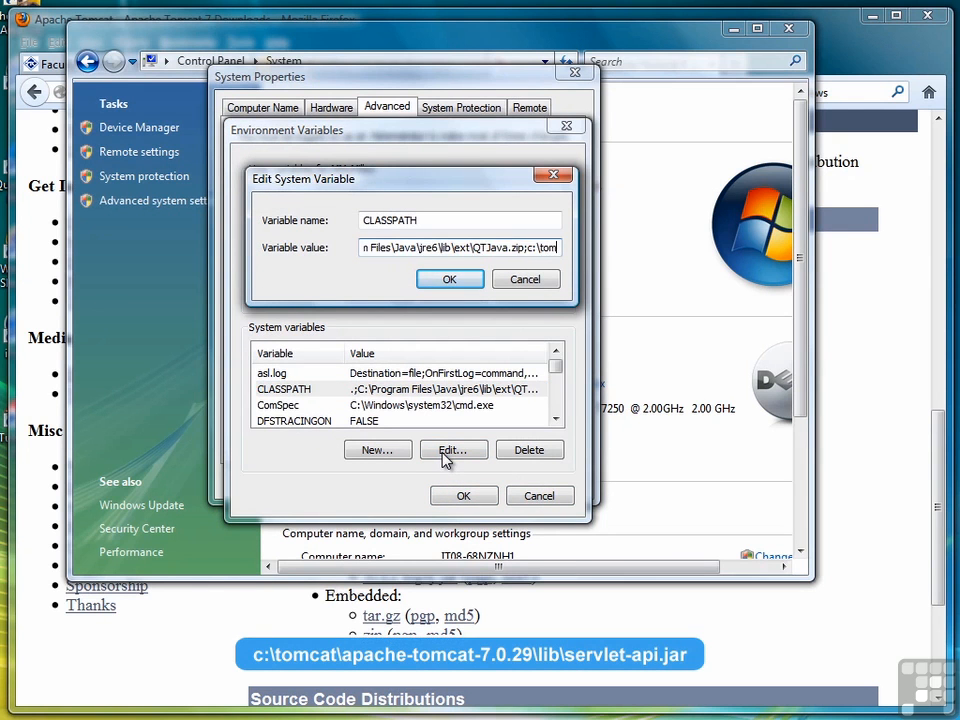
pyautogui.write('cat\\ap')
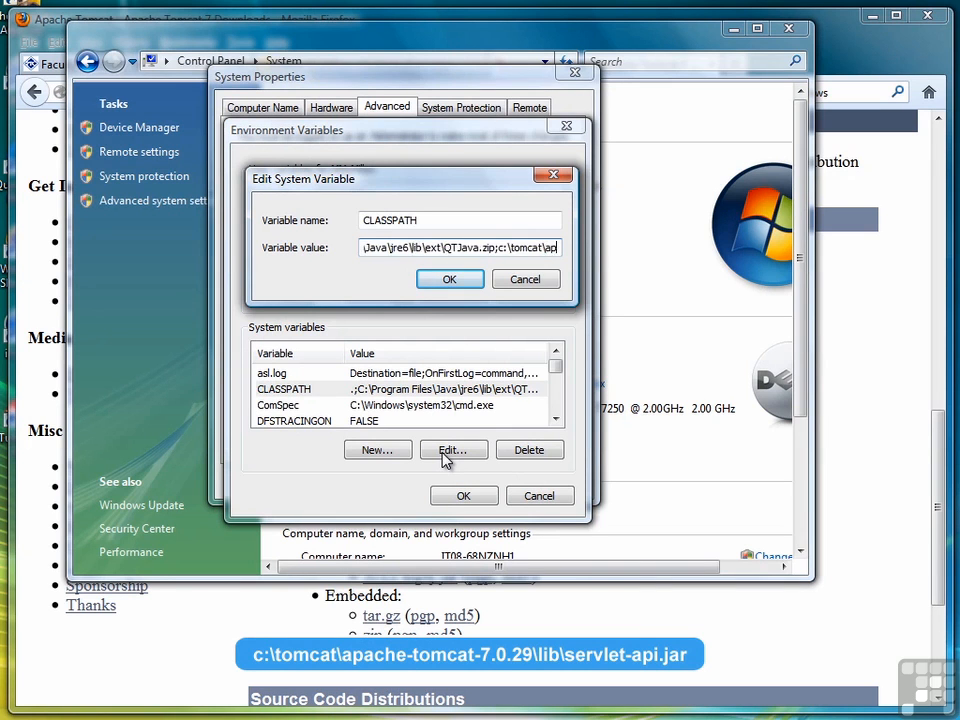
pyautogui.write('ache-tom')
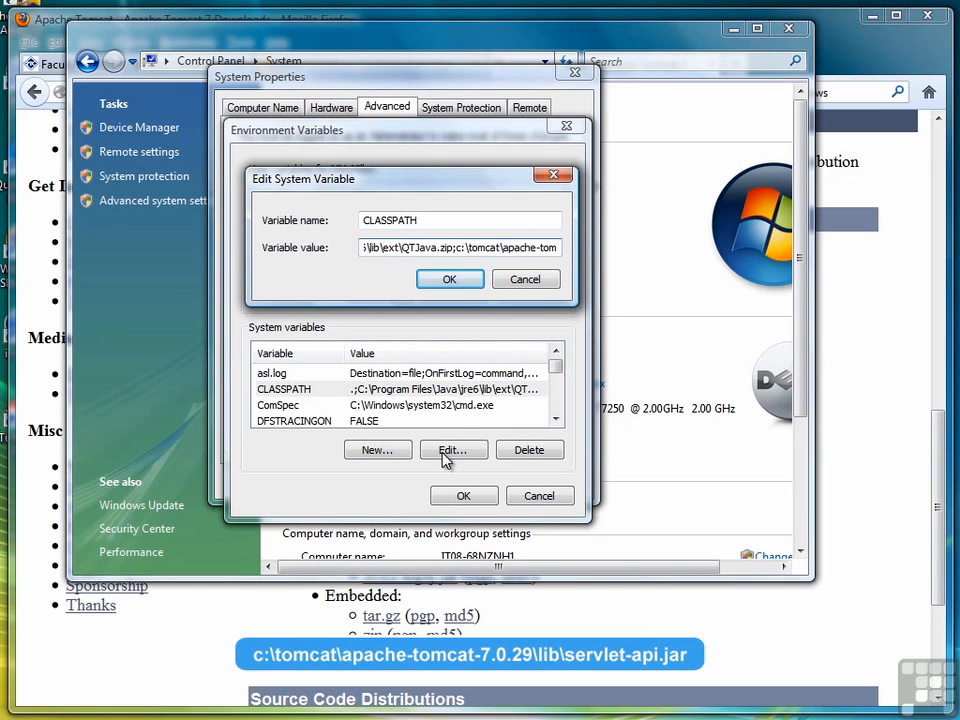
pyautogui.write('cat-')
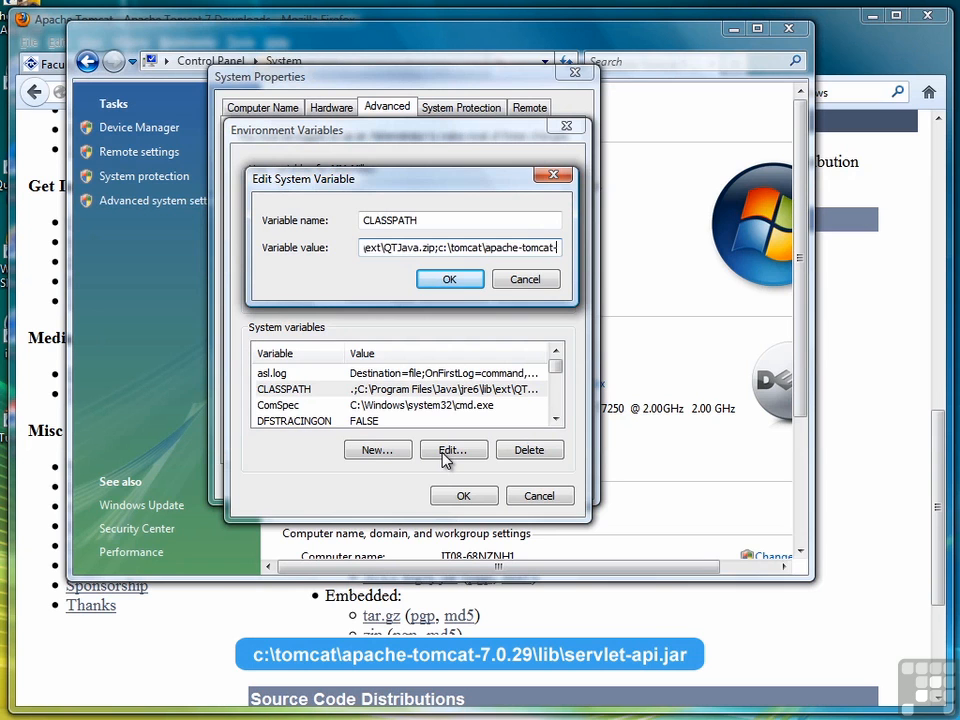
pyautogui.write('7.0.')
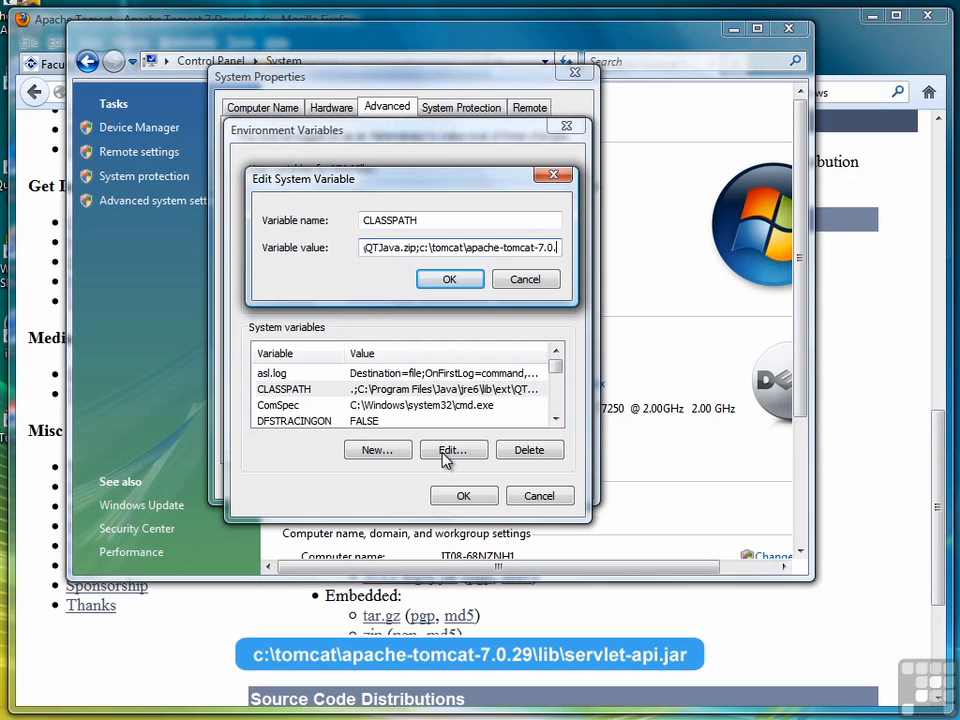
pyautogui.write('29\\')
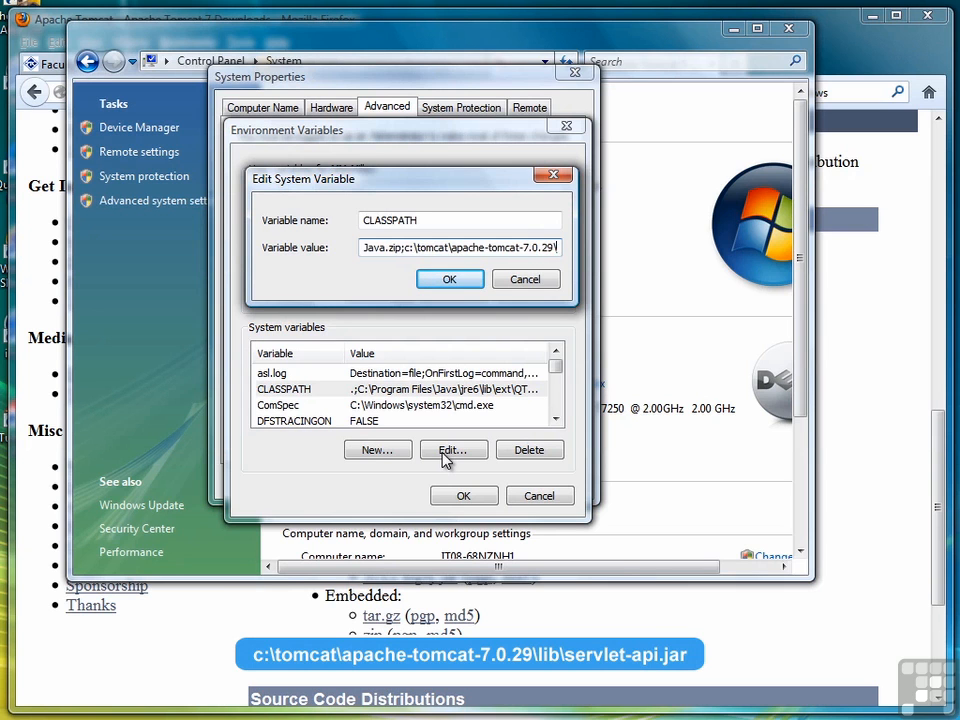
pyautogui.write('lib\\servlet')
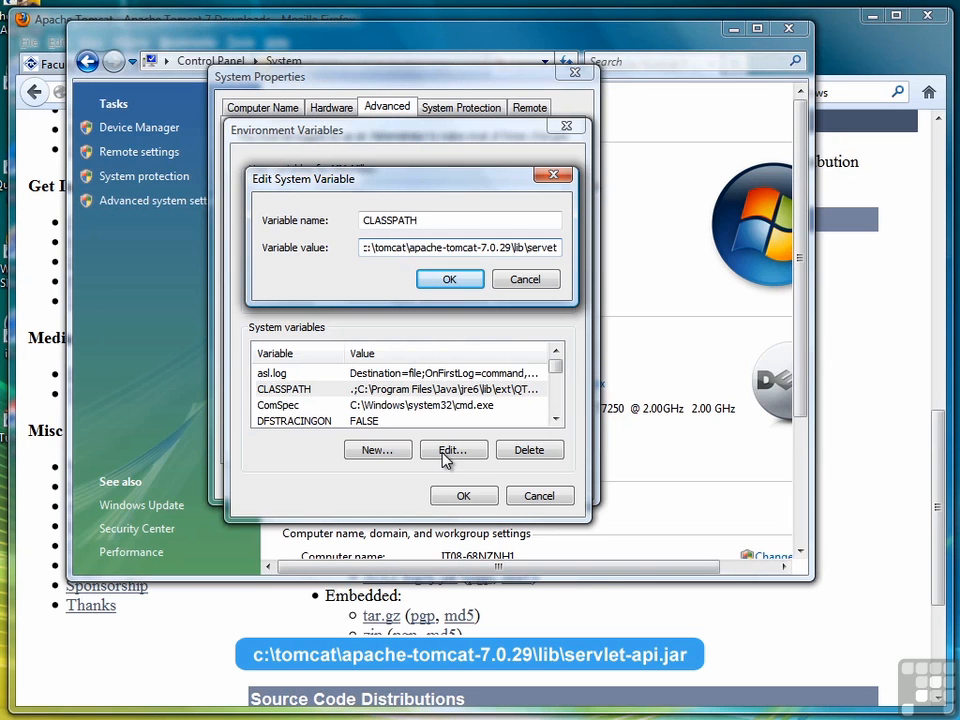
pyautogui.write('-api.jar')
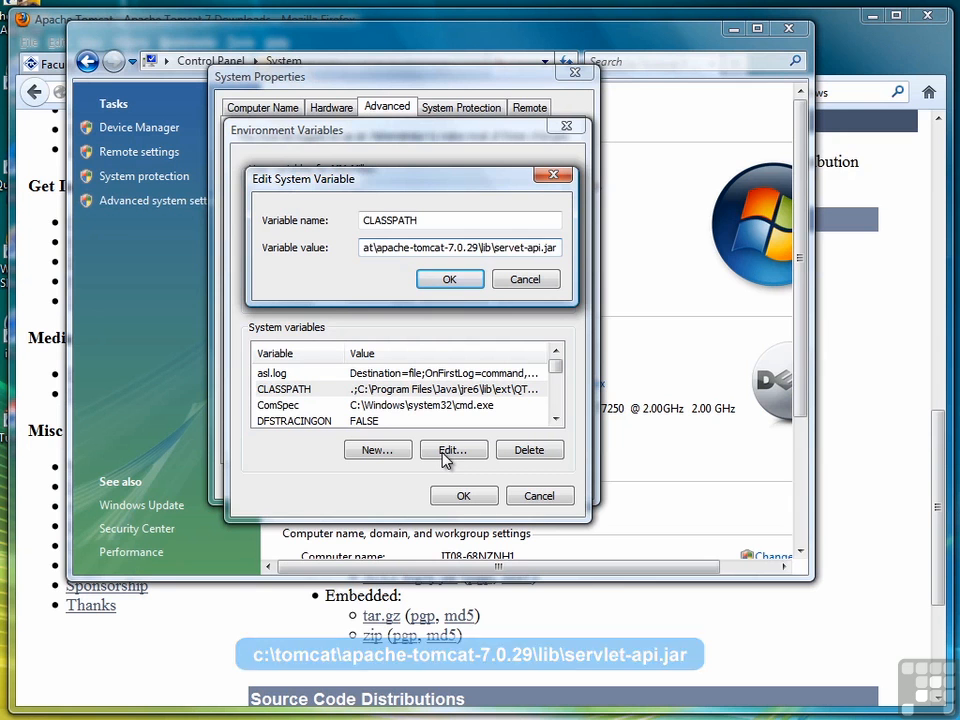
pyautogui.click(440, 280)
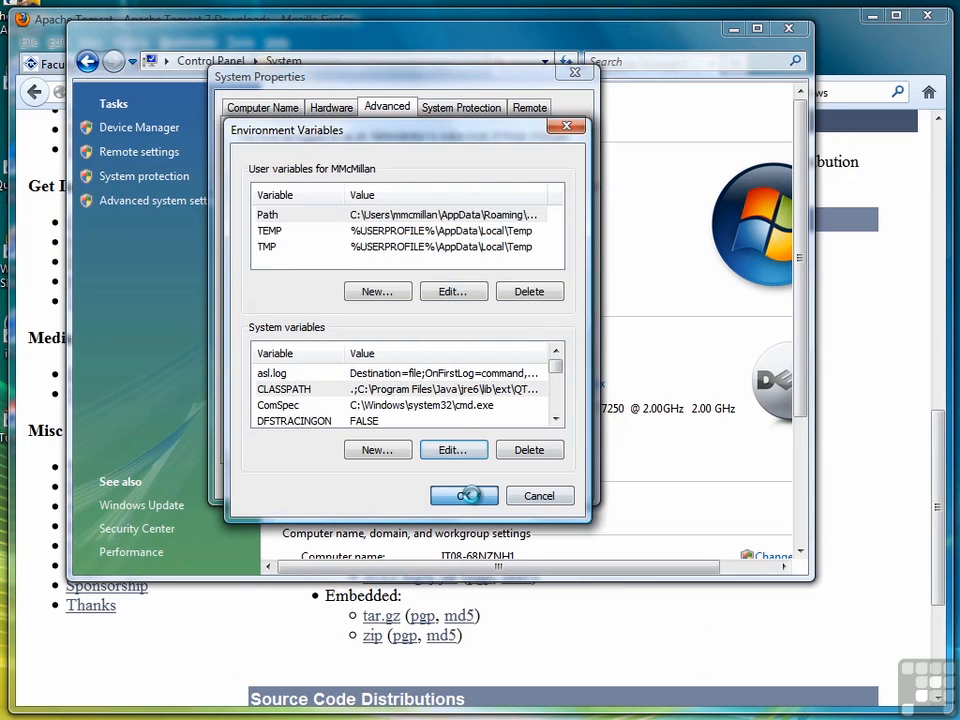
pyautogui.click(465, 496)
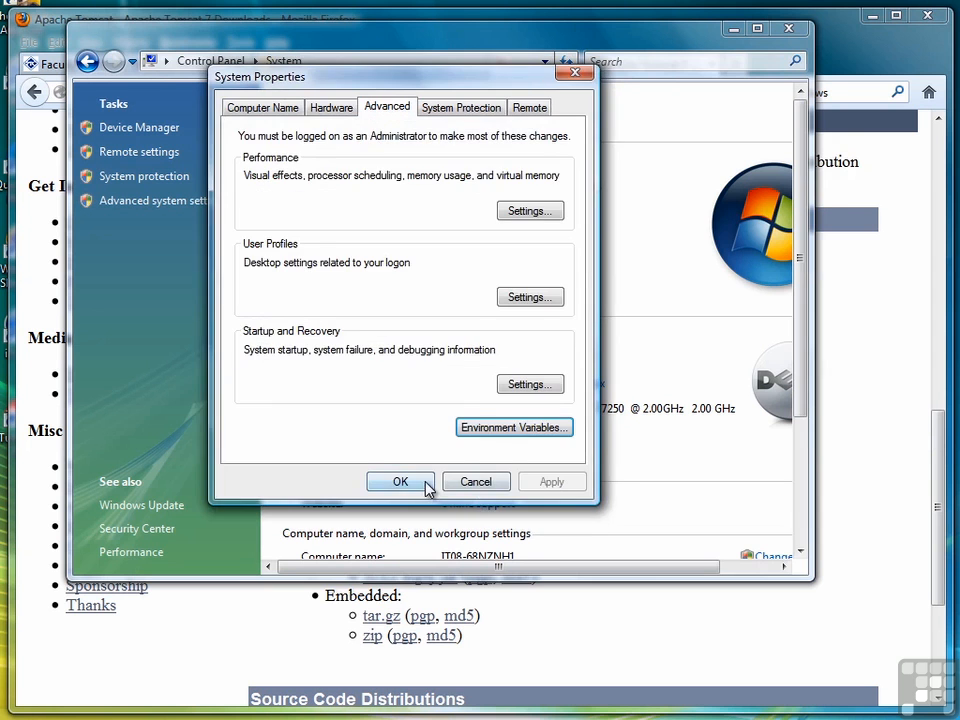
pyautogui.click(426, 486)
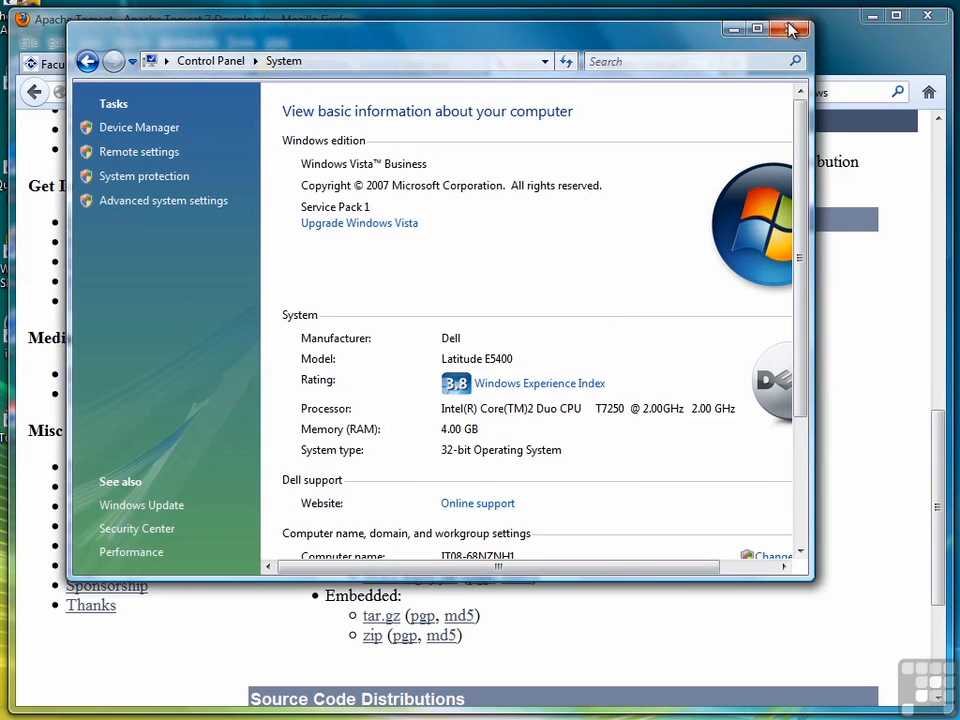
pyautogui.click(789, 30)
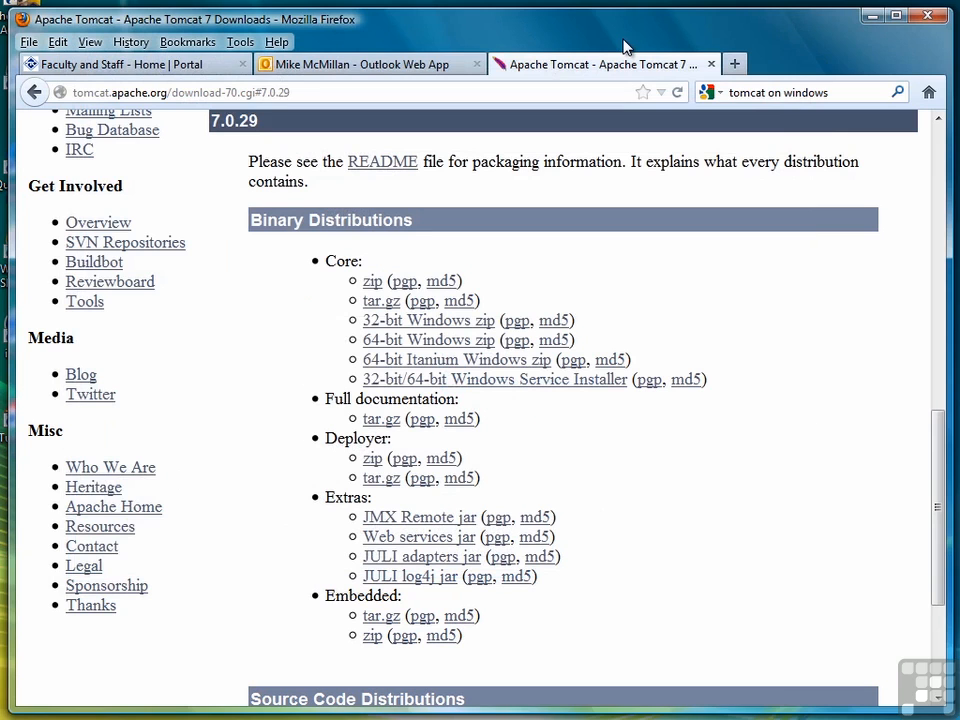